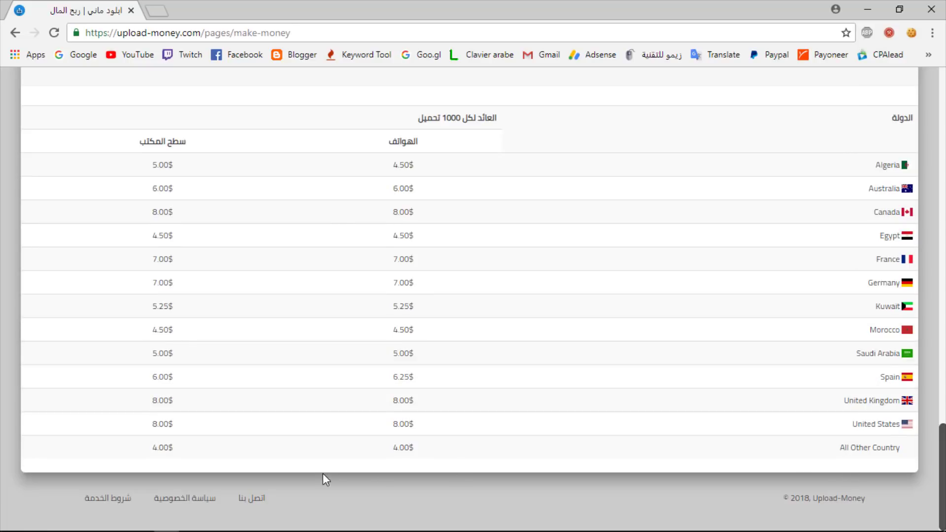
- Check the mobile and desktop payout rates for the All Other Country row in the rates table
left_click_drag(391, 447, 418, 450)
left_click(163, 447)
left_click_drag(942, 450, 943, 94)
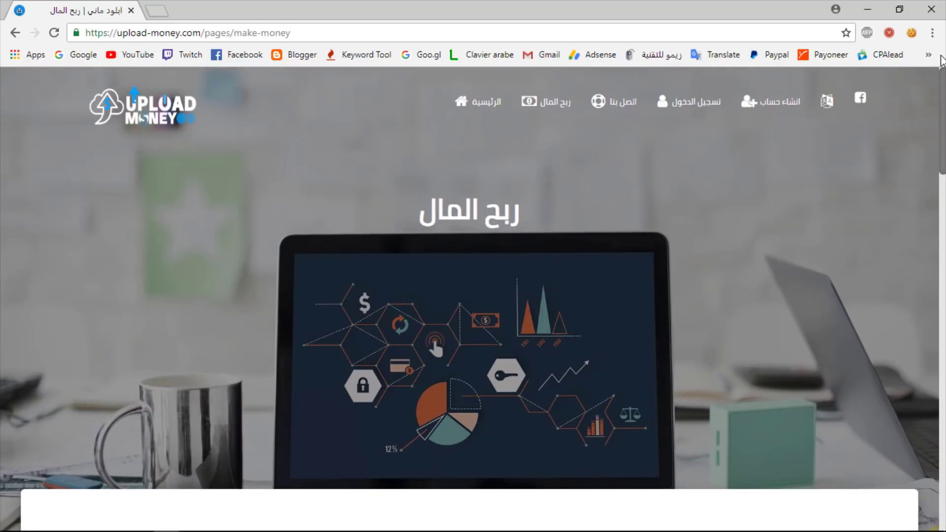
- Open the account sign-up page, review the registration form's fields, and go to the sign-in page
left_click(786, 103)
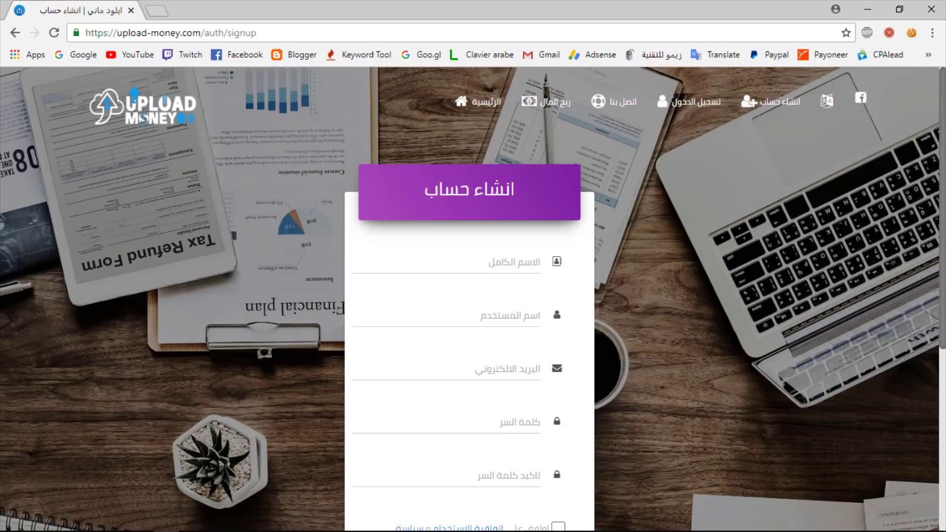
scroll(397, 144, "down", 2)
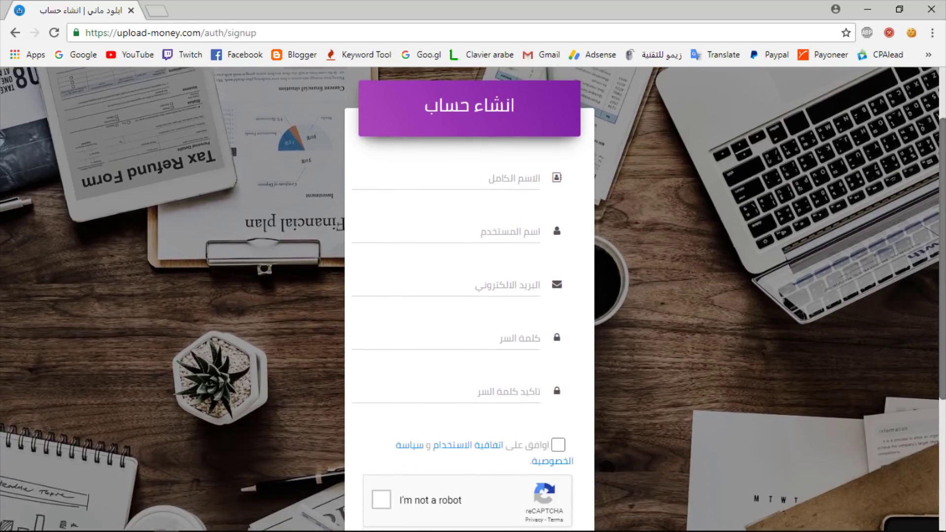
scroll(546, 293, "down", 4)
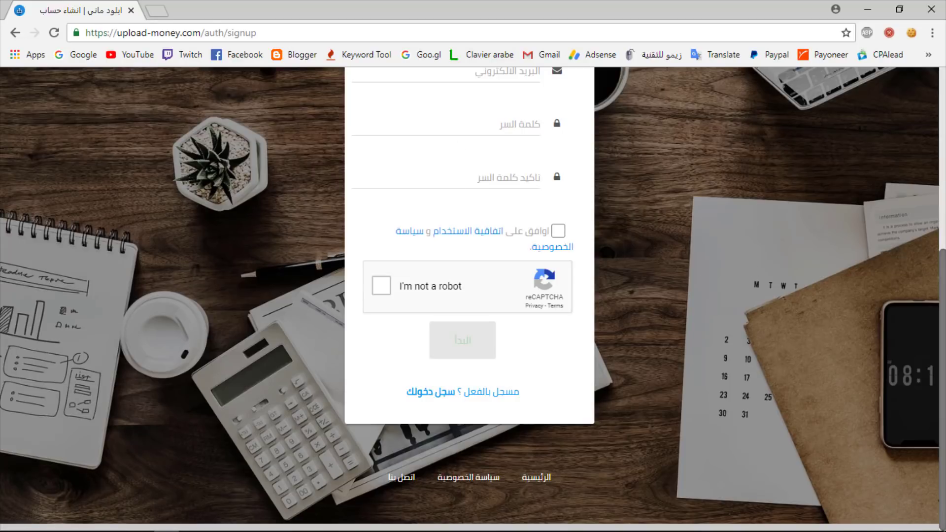
scroll(939, 79, "up", 4)
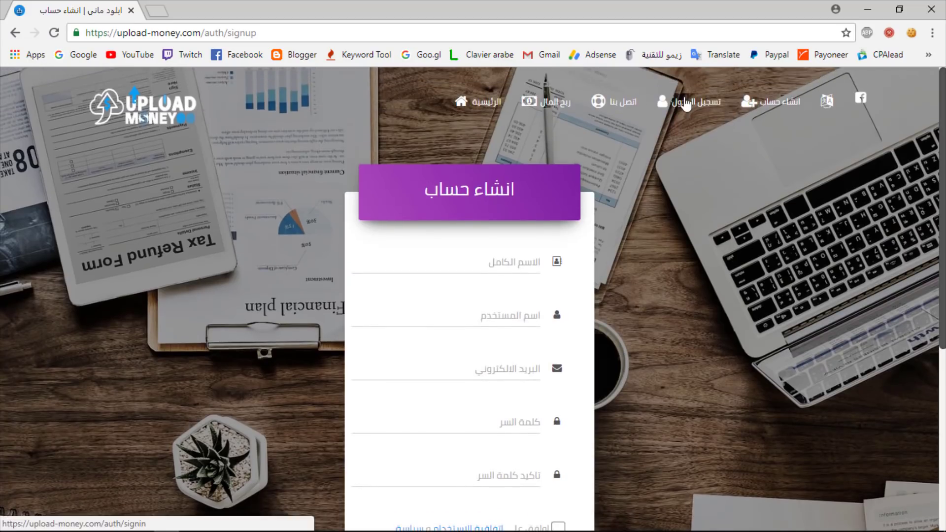
left_click(687, 102)
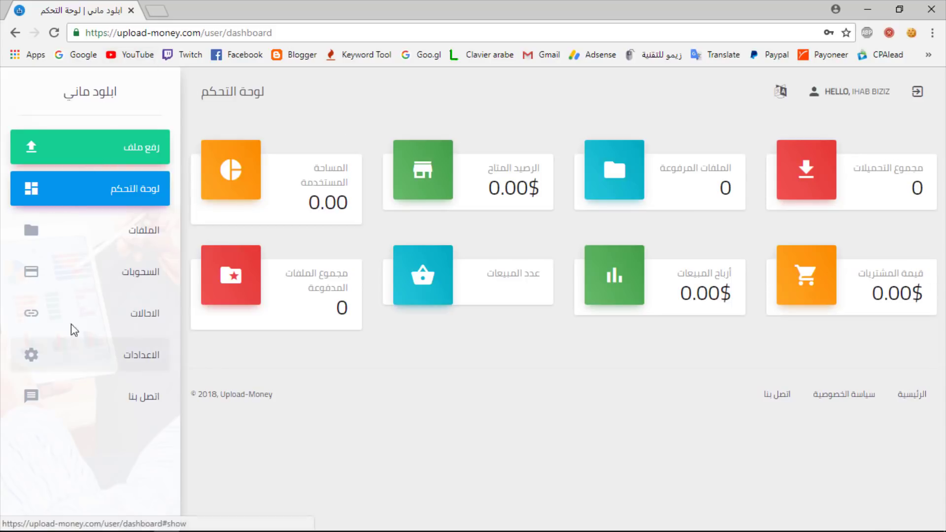
- Open the file upload form and check the file status options, leaving the status at عام
left_click(49, 159)
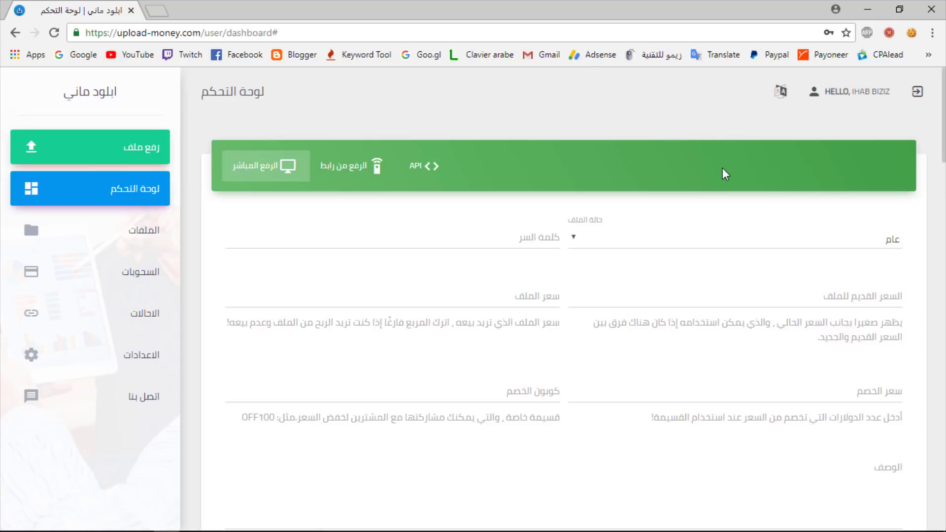
scroll(768, 217, "down", 3)
scroll(768, 217, "up", 1)
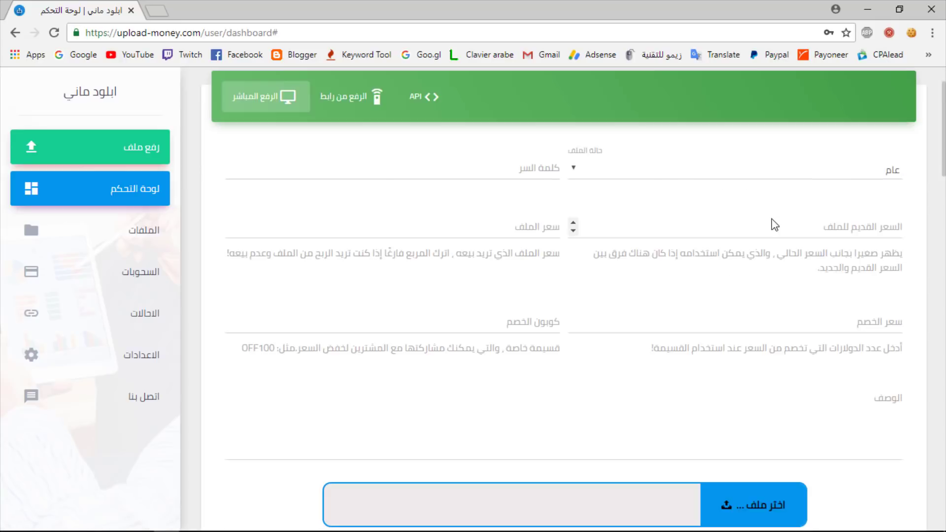
left_click(636, 174)
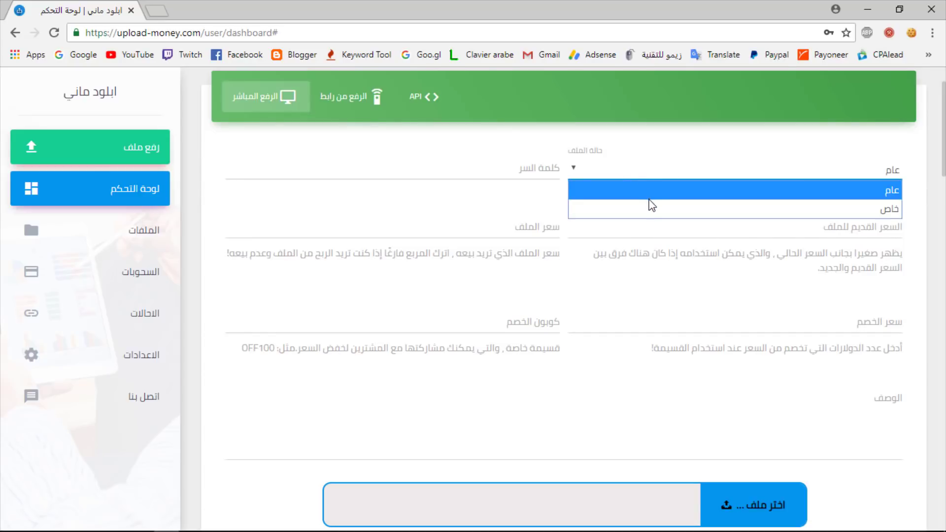
left_click(640, 170)
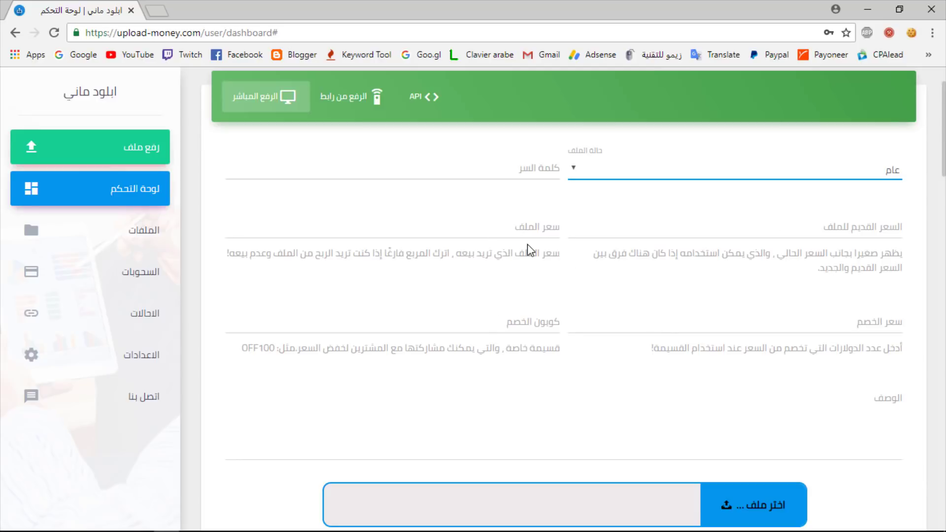
- Choose the image pubg mobile on pc.png in the direct upload form and upload it
scroll(538, 213, "down", 3)
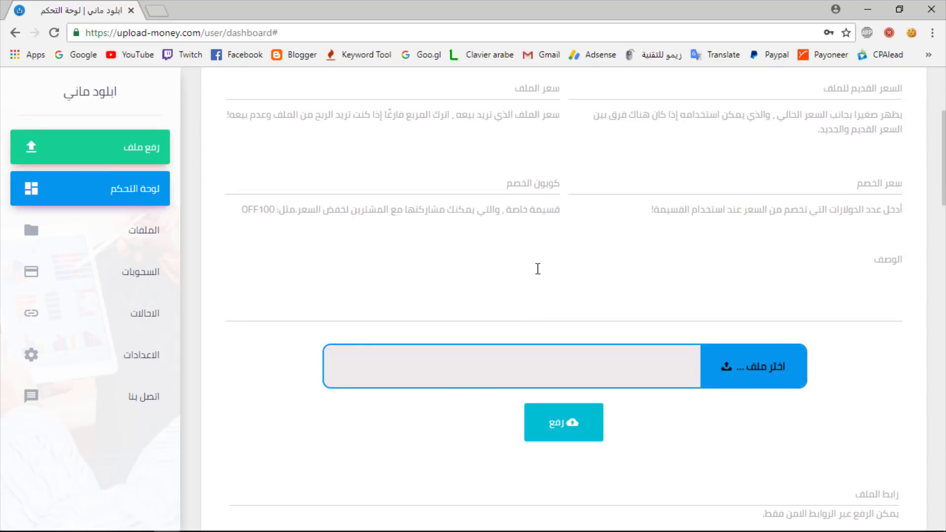
scroll(537, 268, "down", 3)
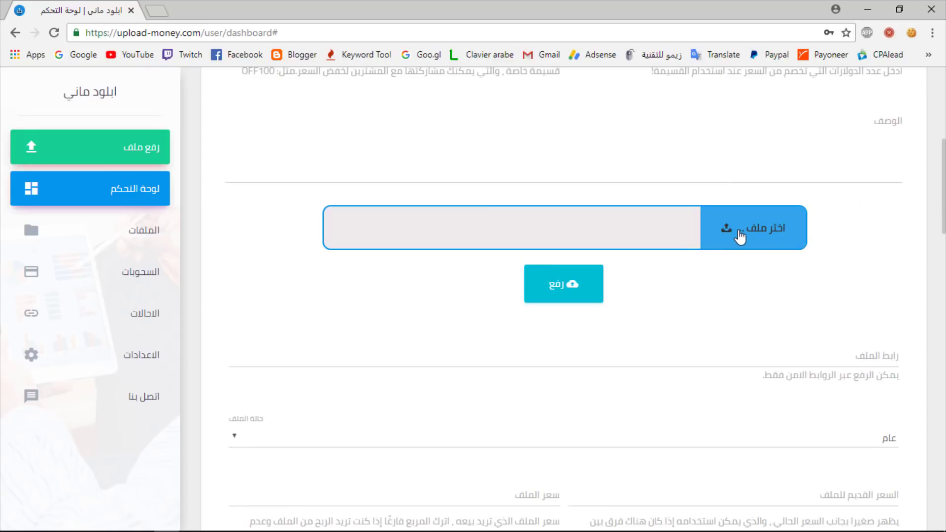
left_click(739, 237)
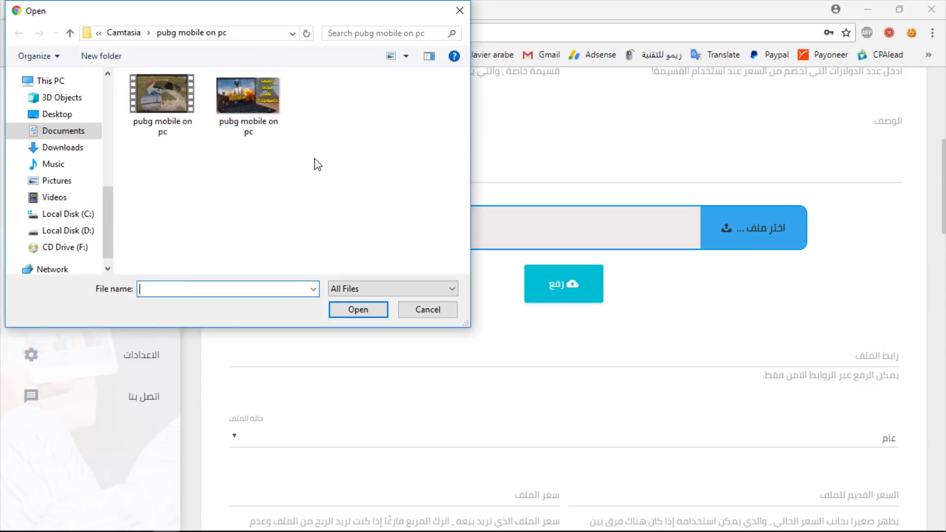
left_click(276, 120)
left_click(358, 309)
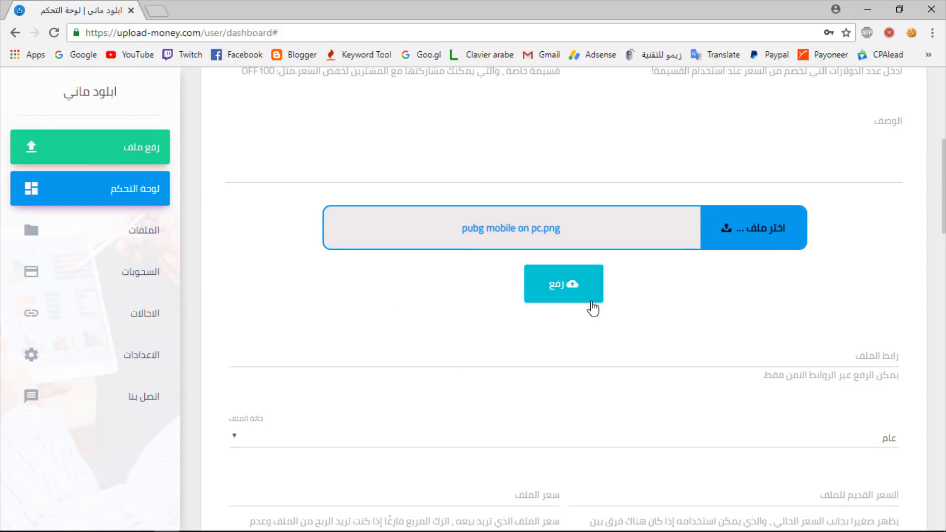
left_click(572, 298)
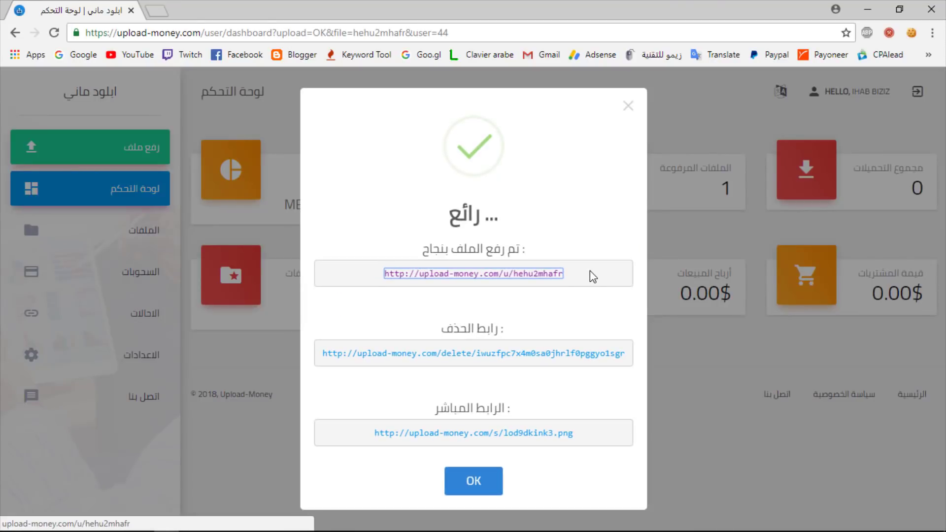
- Open the uploaded file's share link and review its download page down to the reCAPTCHA
left_click(506, 273)
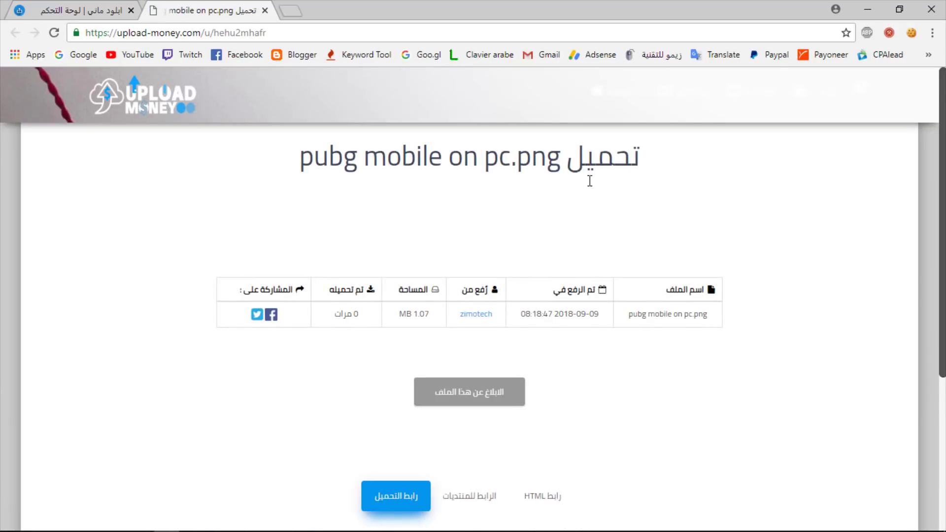
scroll(591, 197, "down", 5)
scroll(640, 237, "up", 2)
scroll(673, 253, "up", 3)
left_click_drag(941, 158, 941, 308)
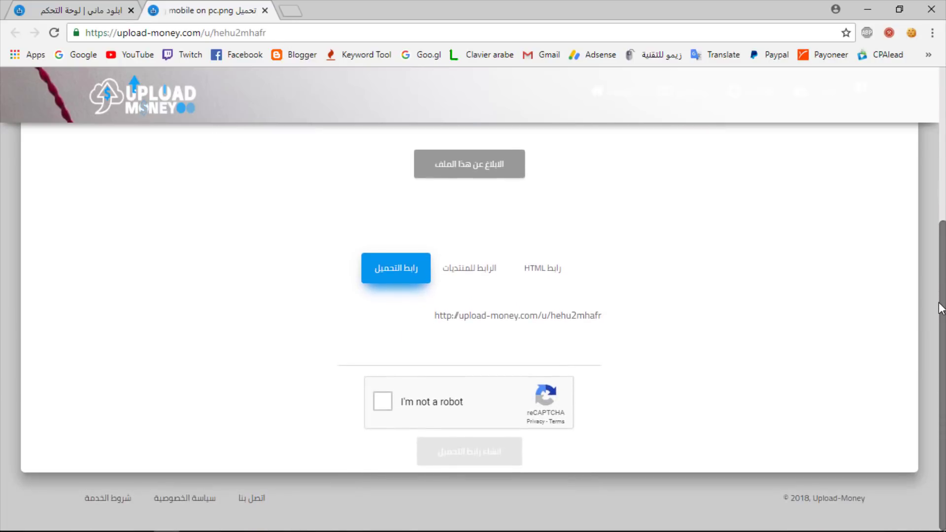
- Complete the reCAPTCHA check to generate the download link, and download pubg mobile on pc.png
left_click(384, 401)
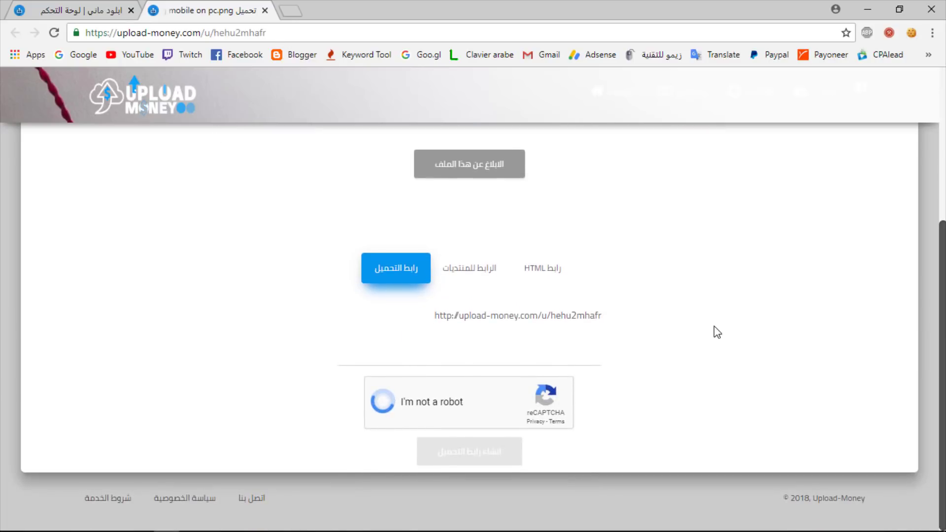
left_click(507, 459)
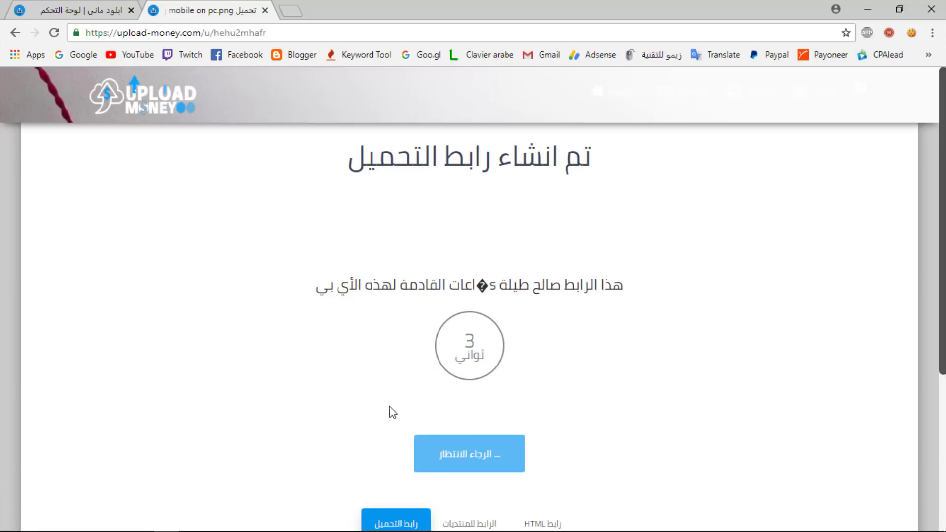
scroll(929, 273, "down", 2)
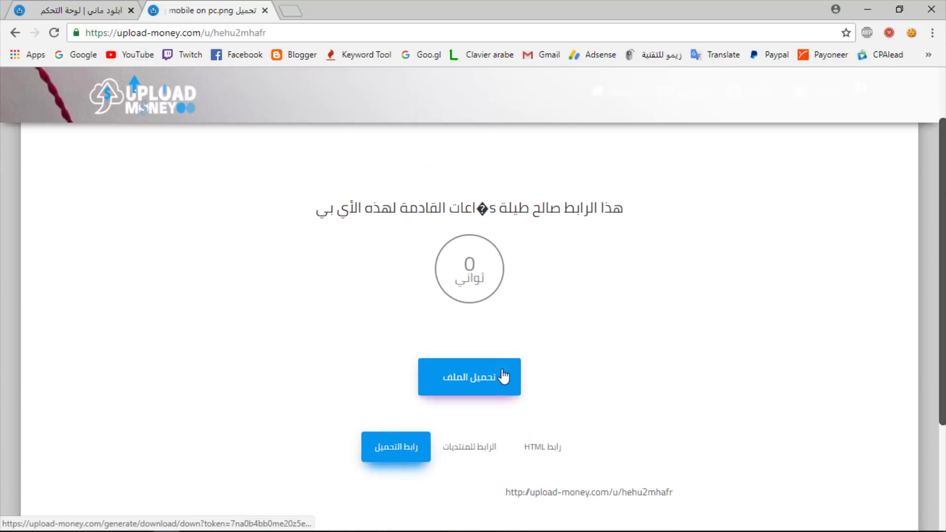
left_click(505, 372)
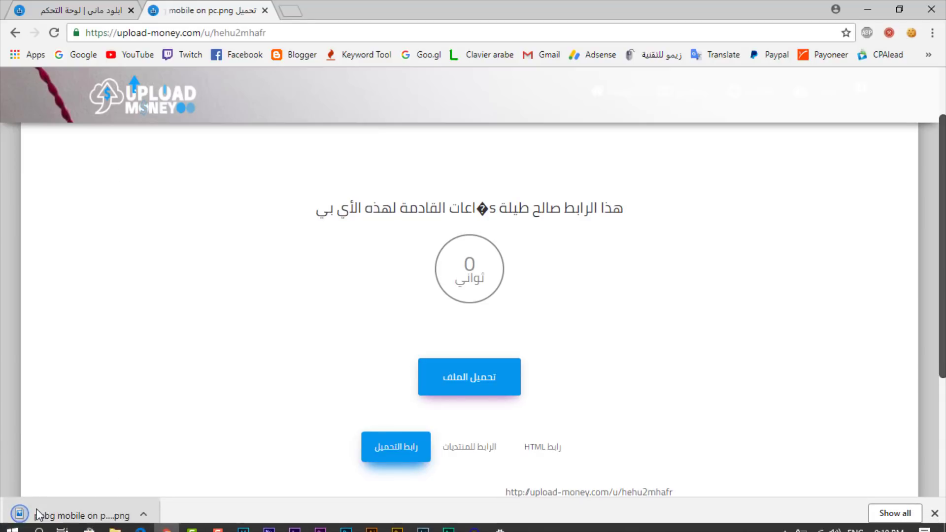
- Close the file's download page and the downloads bar, and dismiss the upload confirmation on the dashboard
left_click(264, 10)
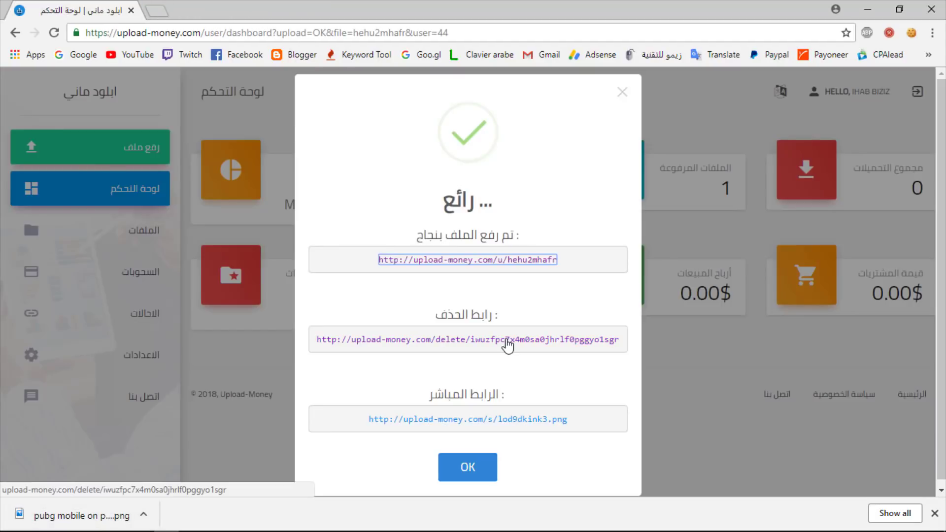
left_click(934, 513)
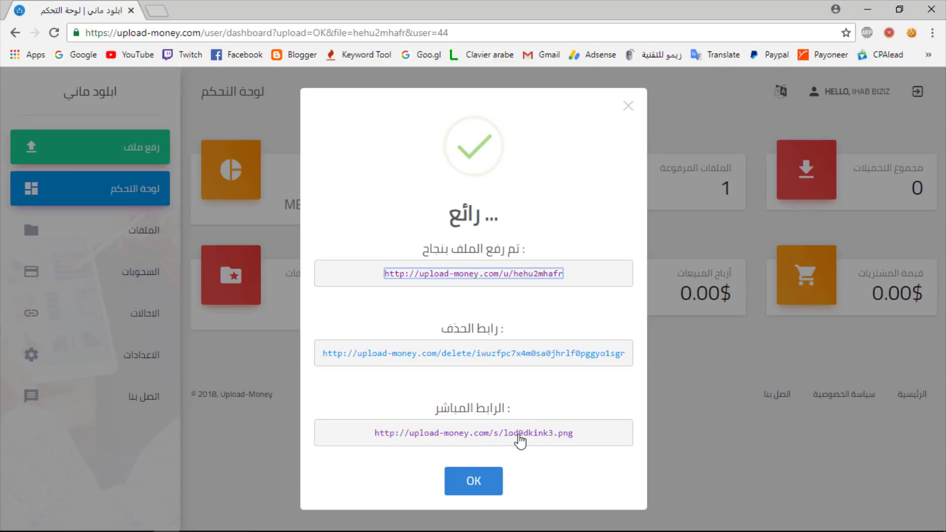
left_click(473, 481)
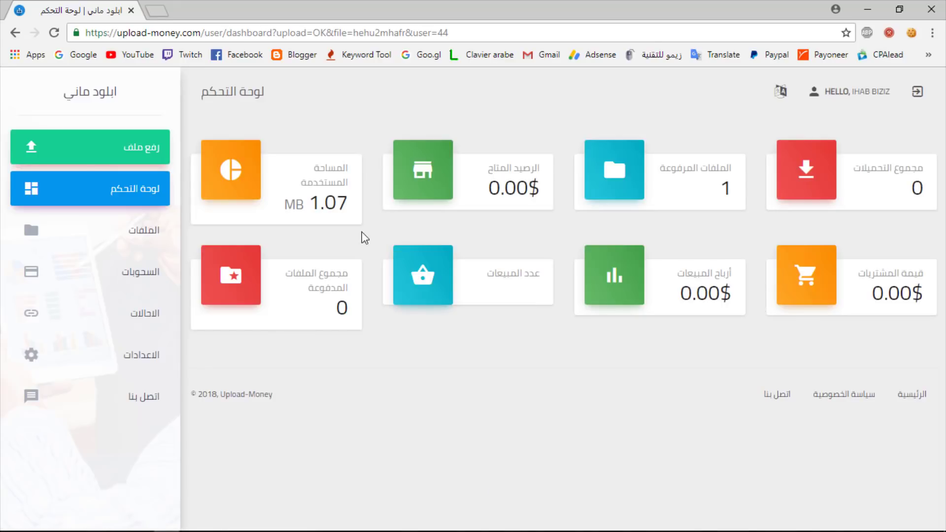
- Check the number of uploaded files and the used storage space on the dashboard
double_click(725, 188)
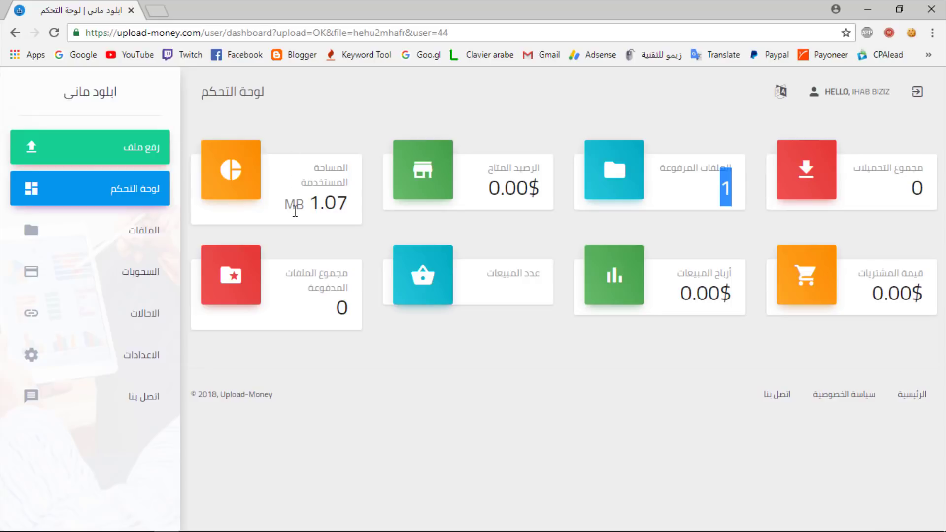
left_click_drag(302, 204, 346, 201)
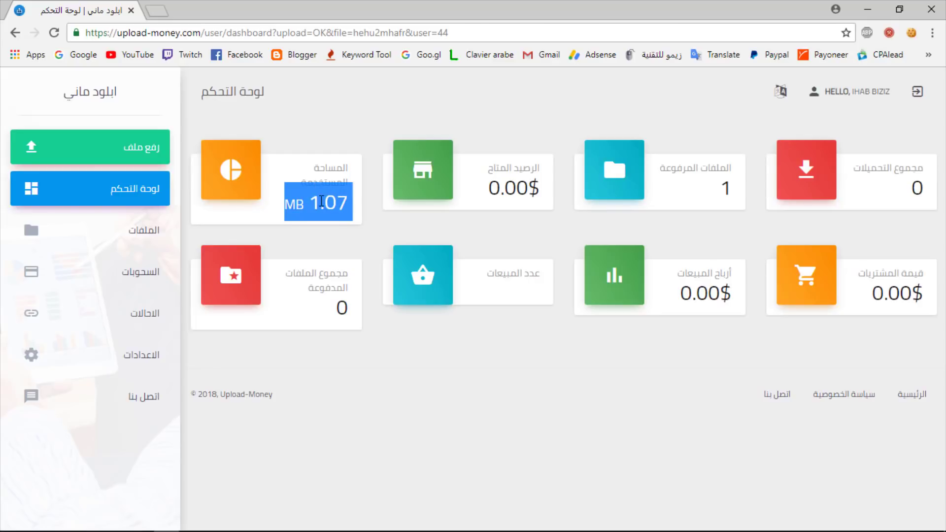
left_click(340, 209)
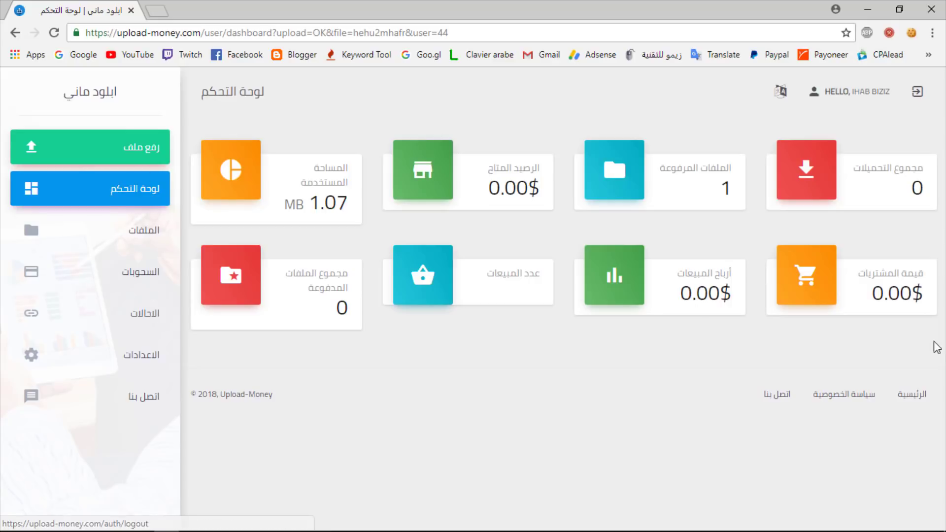
- Open the file management page and examine the pubg mobile on pc.png entry in the files list
left_click(120, 239)
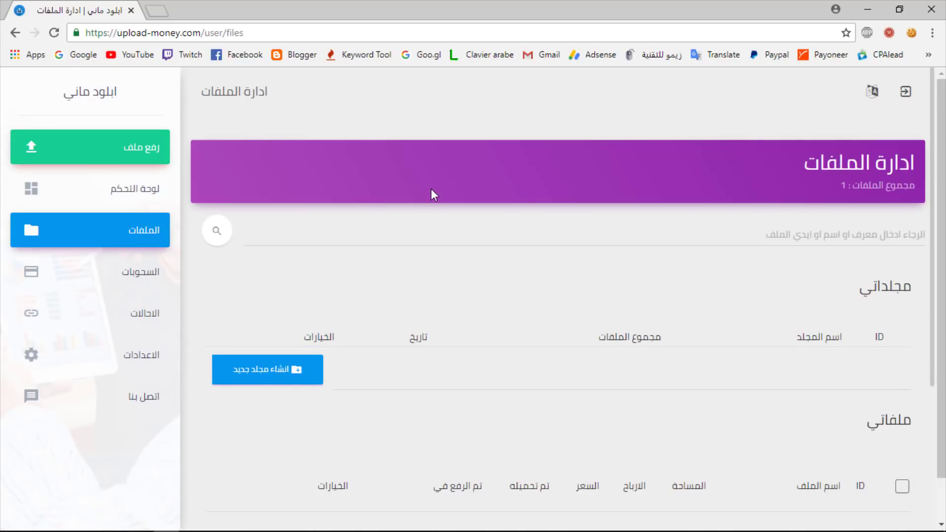
scroll(474, 207, "down", 4)
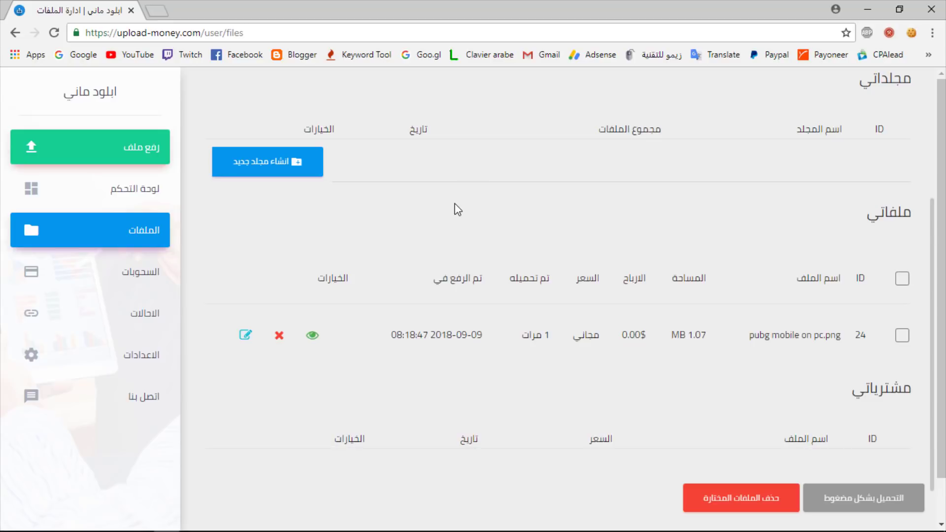
scroll(457, 209, "down", 1)
left_click_drag(824, 273, 773, 277)
left_click(775, 282)
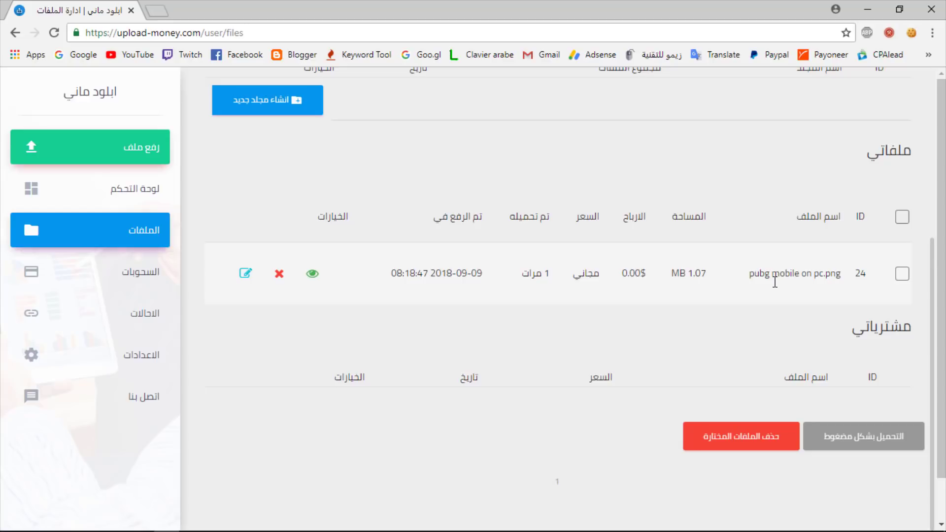
left_click(901, 273)
- Open the earnings withdrawal page and review its balances and minimum payout
left_click(156, 271)
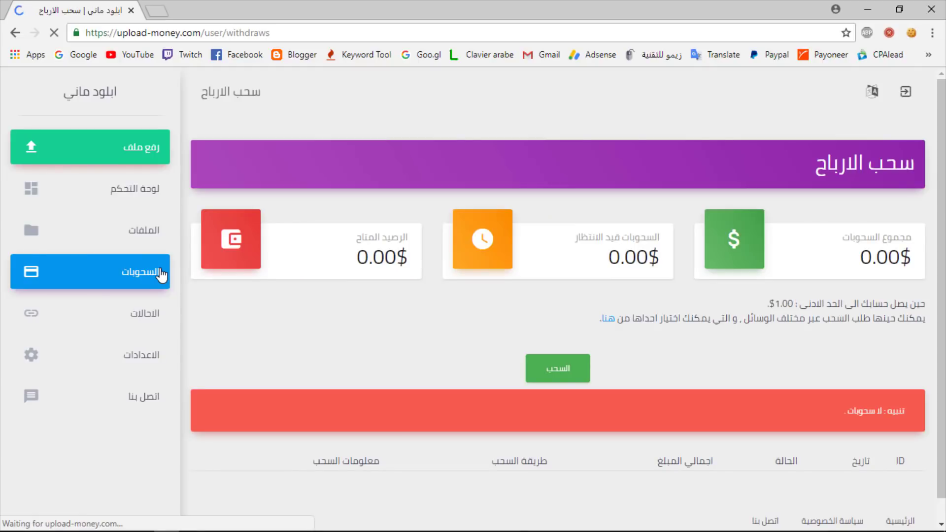
scroll(760, 194, "down", 1)
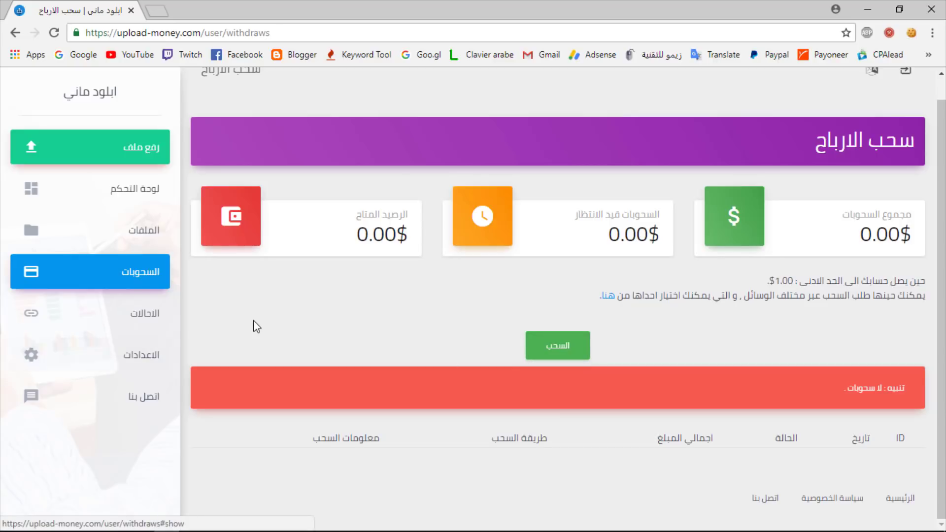
- Copy the account's referral link from the referrals page and check the referral earnings
left_click(155, 313)
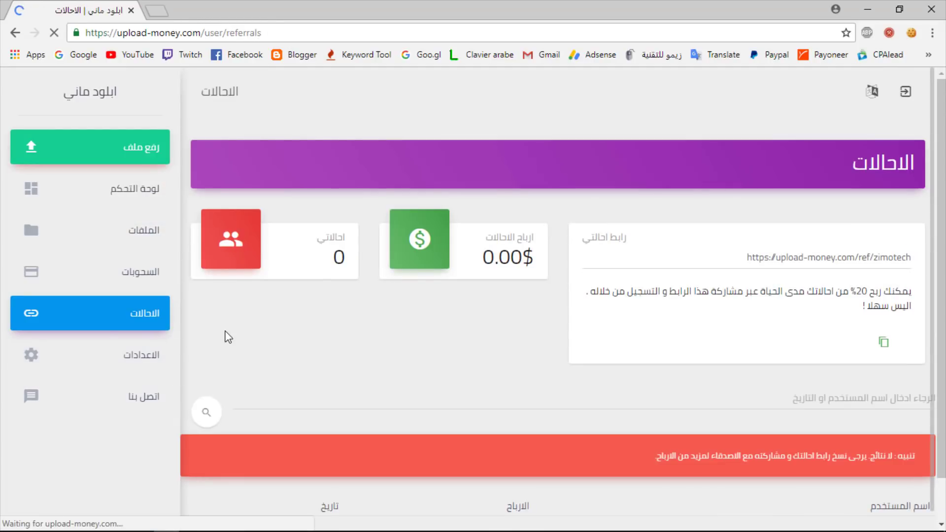
left_click(771, 261)
key("ctrl+a")
right_click(772, 261)
left_click(718, 272)
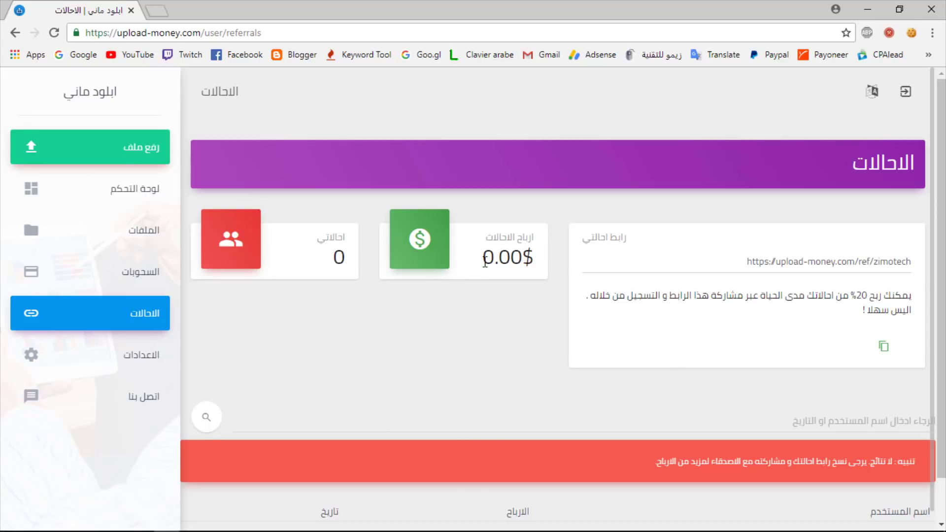
left_click_drag(482, 257, 521, 257)
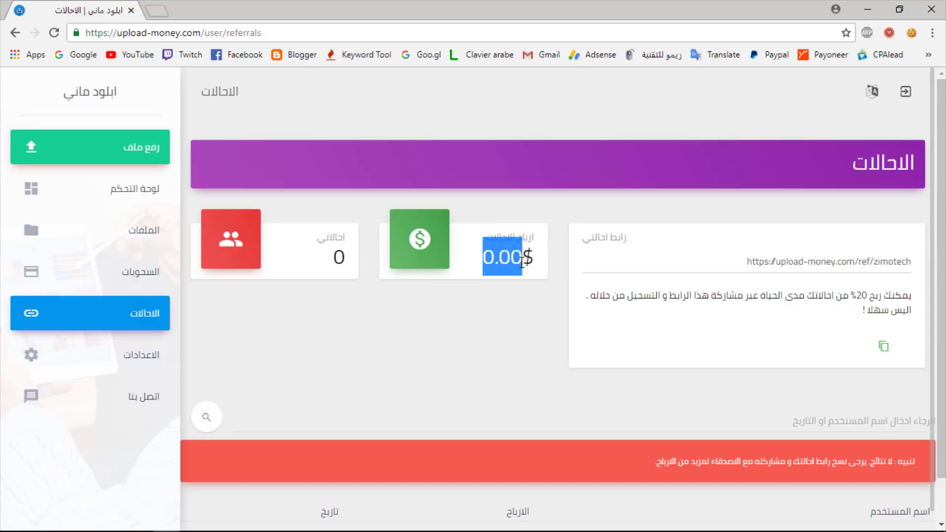
- Check the number of referrals and open the account settings page to look over its profile form
double_click(340, 257)
left_click(160, 354)
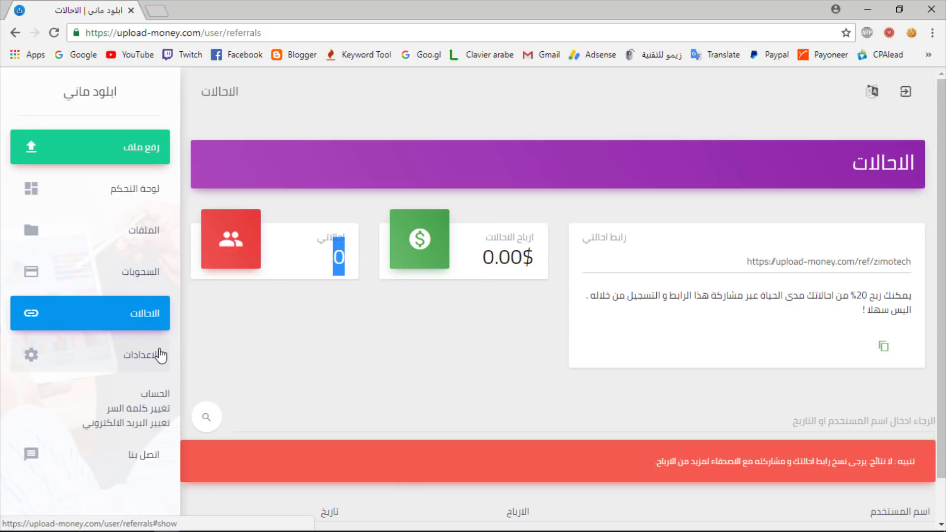
left_click(163, 398)
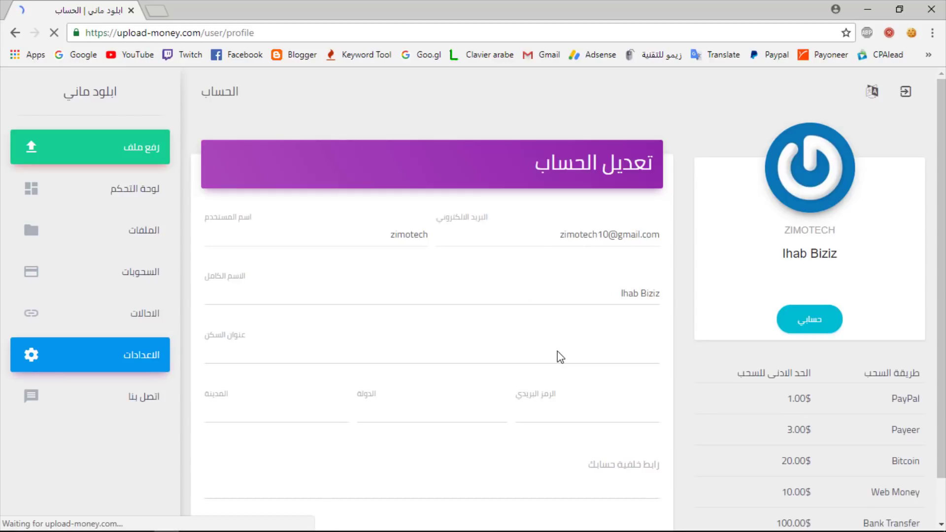
scroll(583, 293, "down", 3)
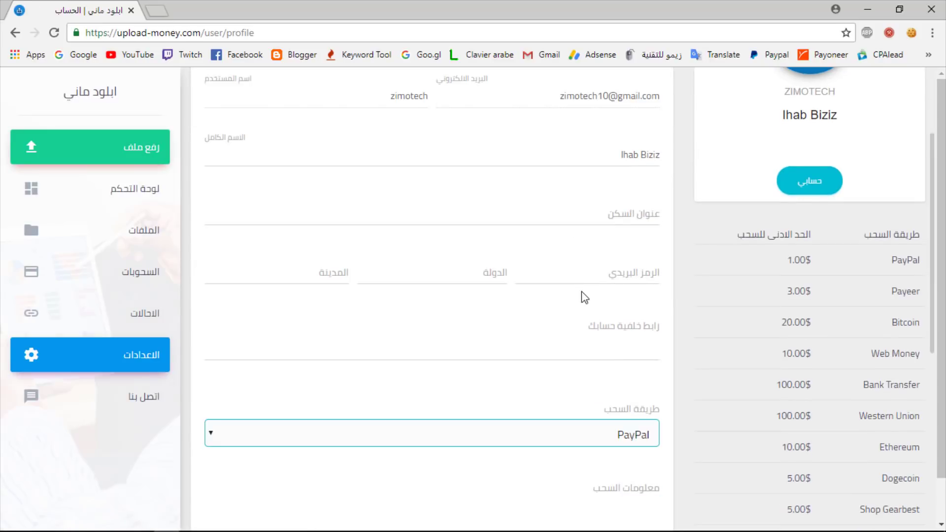
scroll(578, 279, "down", 5)
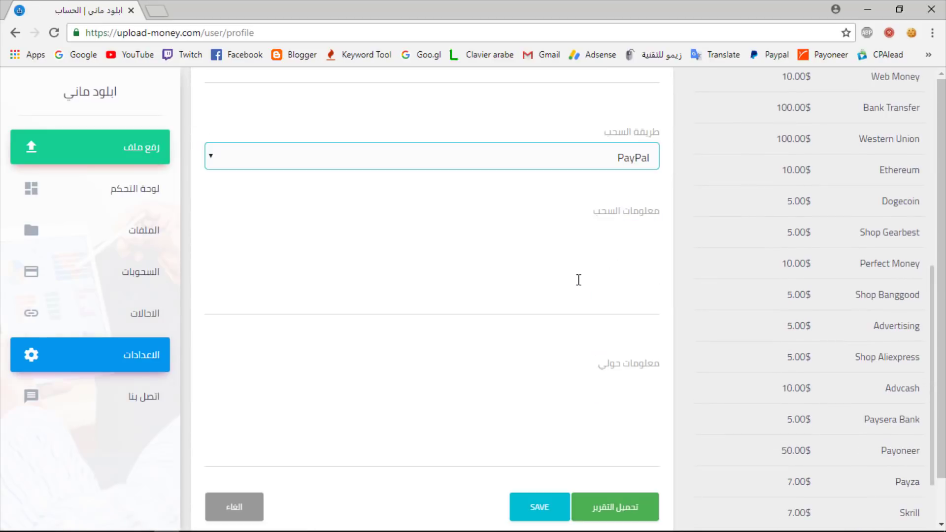
- Choose PayPal as the withdrawal method and go through the withdrawal information and about-me fields
left_click(579, 157)
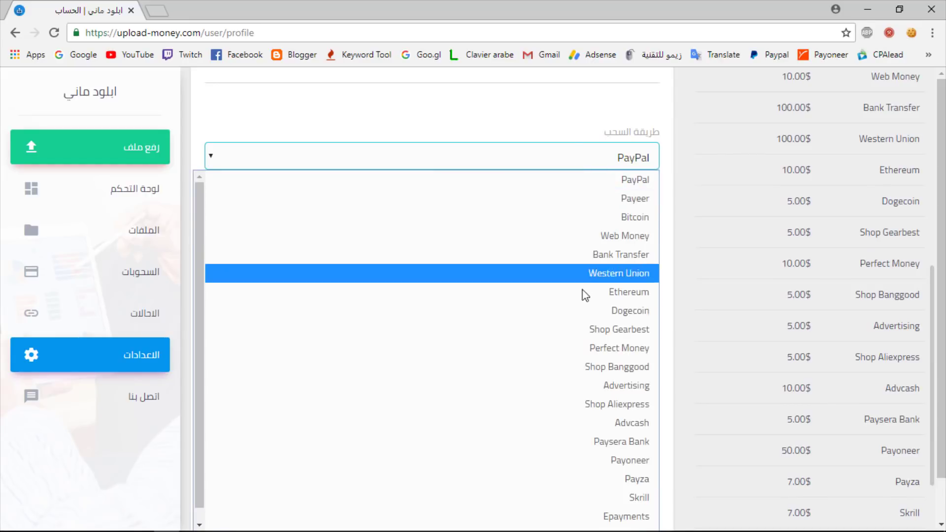
left_click(610, 178)
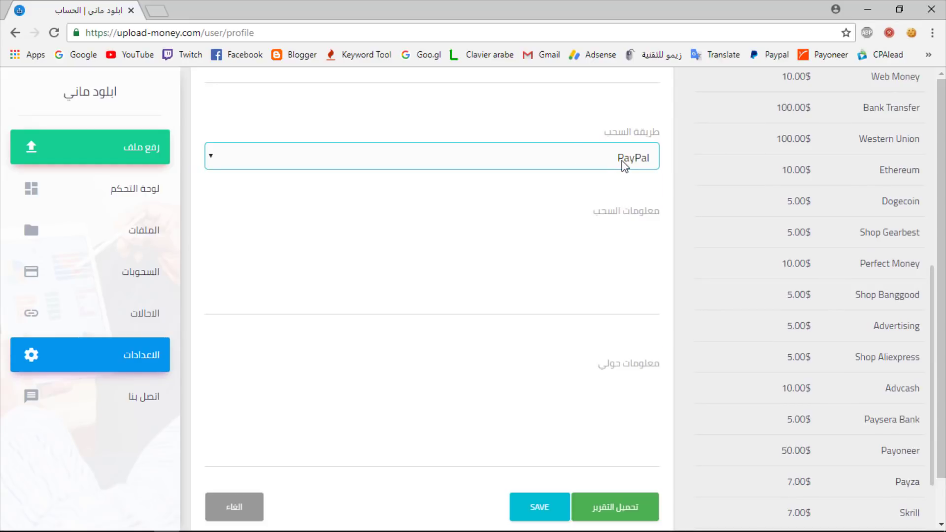
left_click(613, 247)
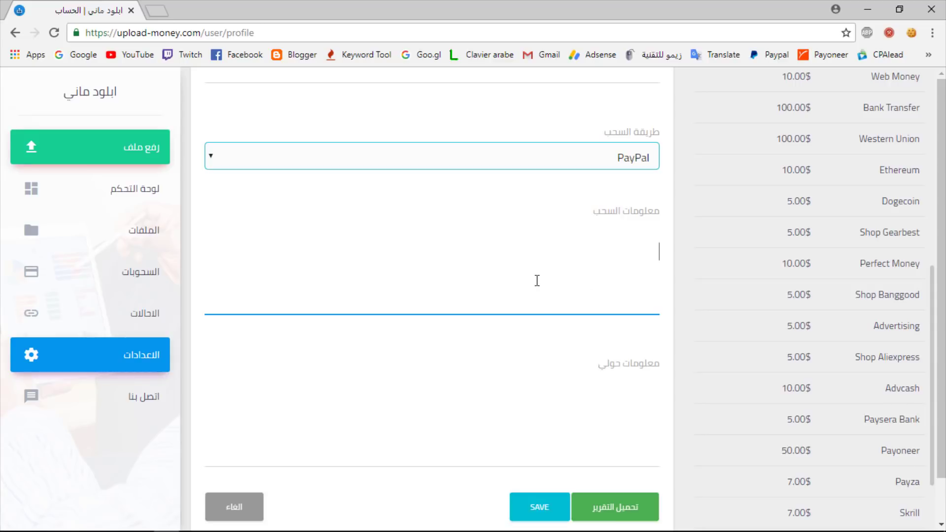
left_click(566, 397)
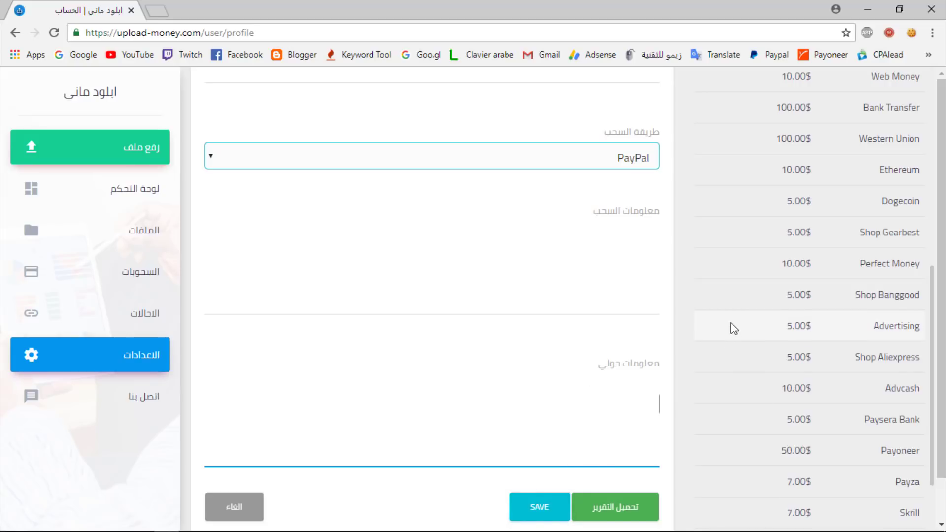
- Review the table of withdrawal methods and the minimum payout for each one
scroll(734, 331, "up", 7)
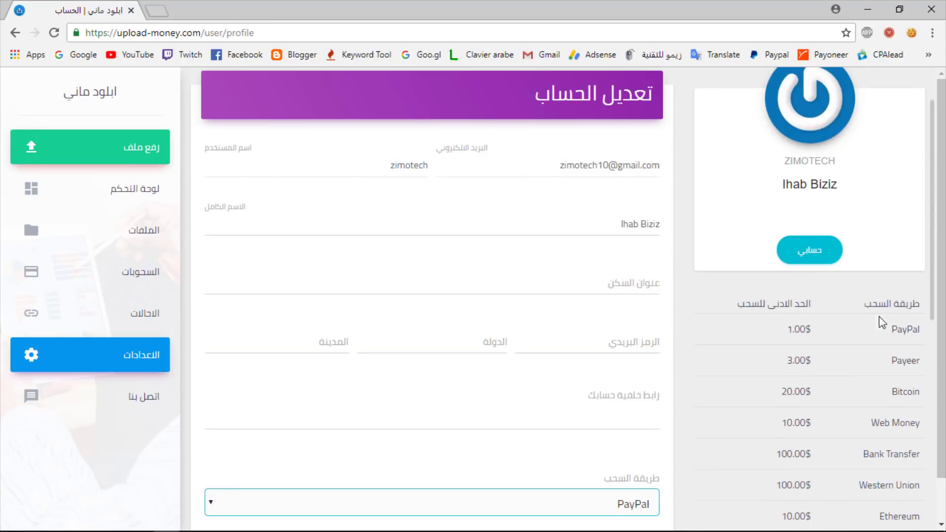
left_click_drag(901, 307, 867, 308)
left_click(882, 325)
triple_click(776, 305)
left_click(874, 315)
scroll(894, 301, "down", 1)
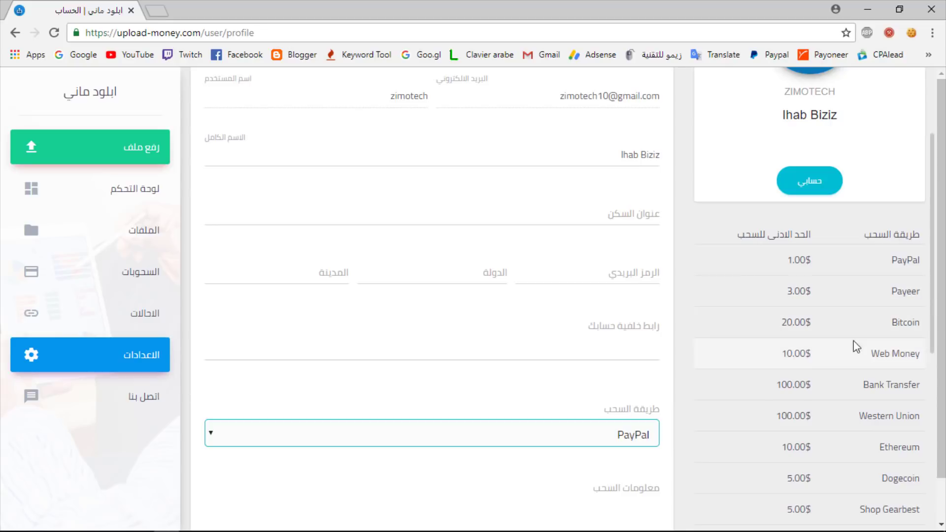
scroll(848, 417, "down", 3)
- Open the account's public profile page from the profile card
scroll(815, 387, "up", 6)
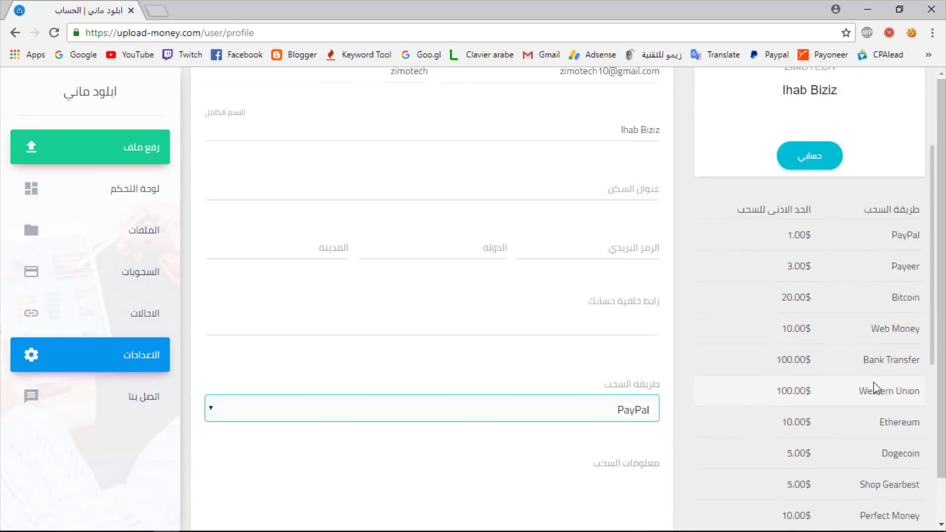
left_click(817, 324)
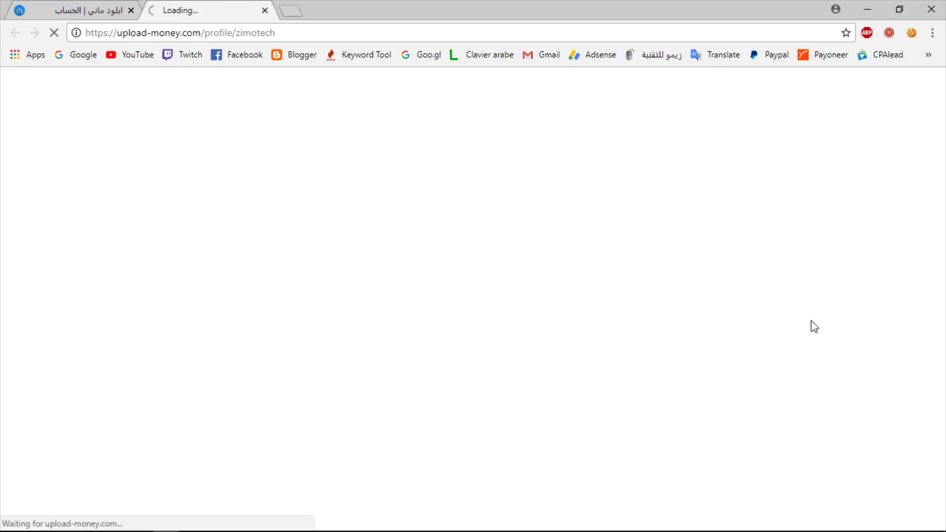